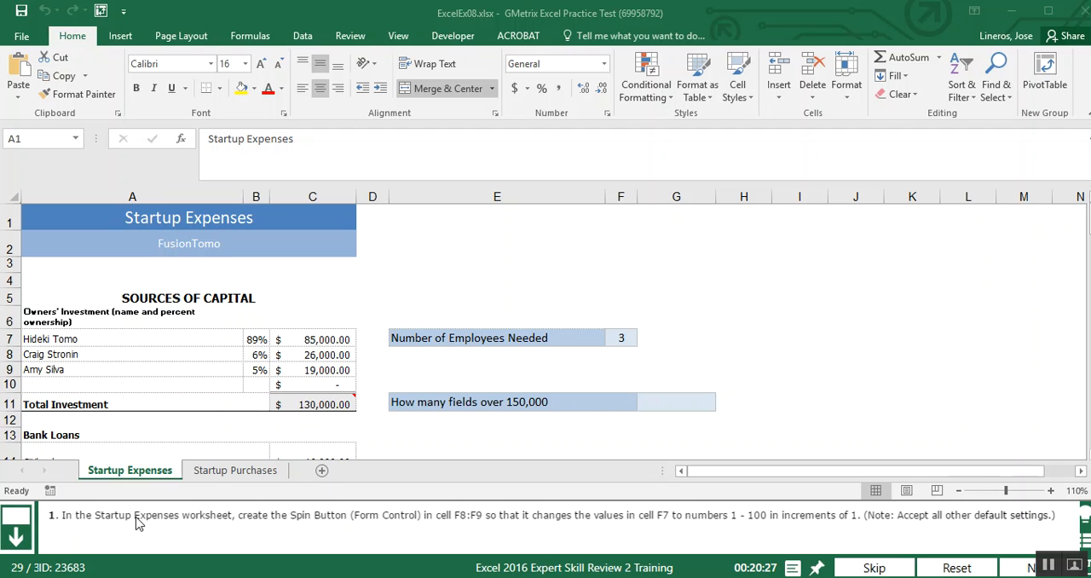
# Look over the Startup Purchases worksheet and return to the Startup Expenses worksheet
pyautogui.click(240, 476)
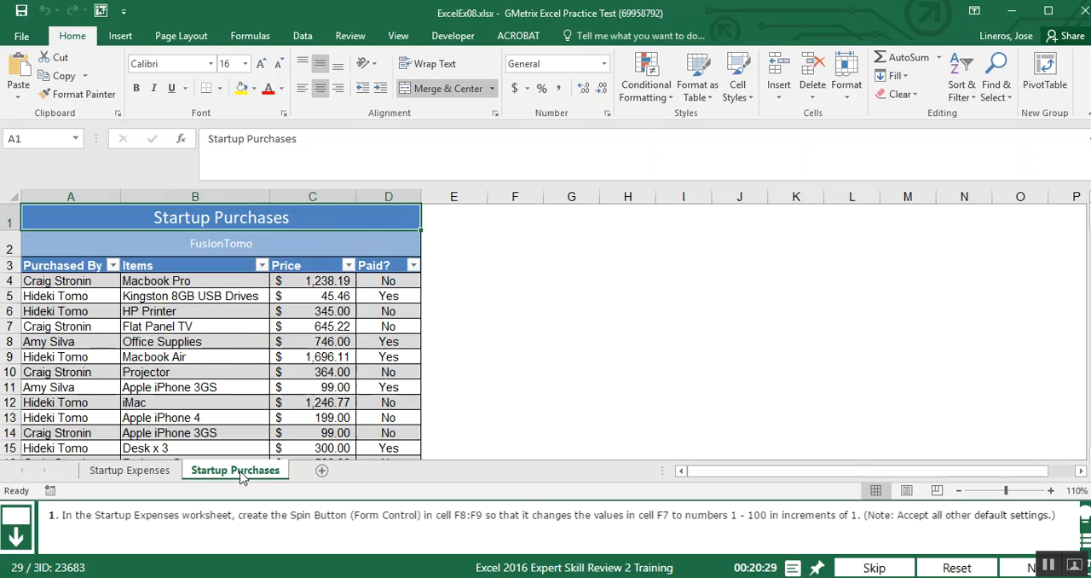
pyautogui.click(147, 475)
pyautogui.click(204, 476)
pyautogui.click(149, 477)
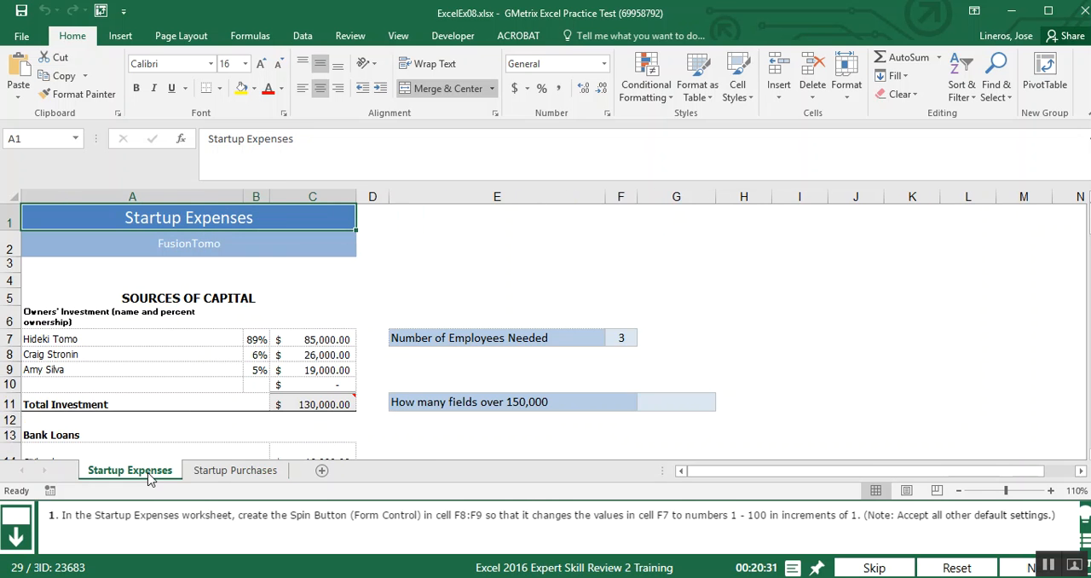
pyautogui.click(208, 474)
pyautogui.click(145, 475)
# Insert a Spin Button (Form Control) covering cells F8:F9, directly below the Number of Employees Needed value
pyautogui.click(452, 38)
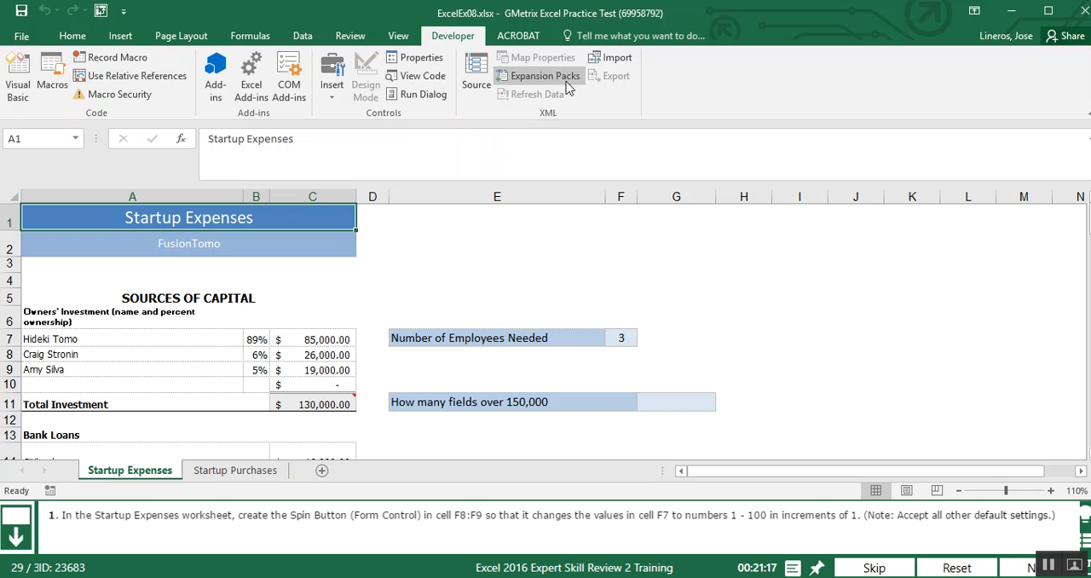
pyautogui.click(333, 96)
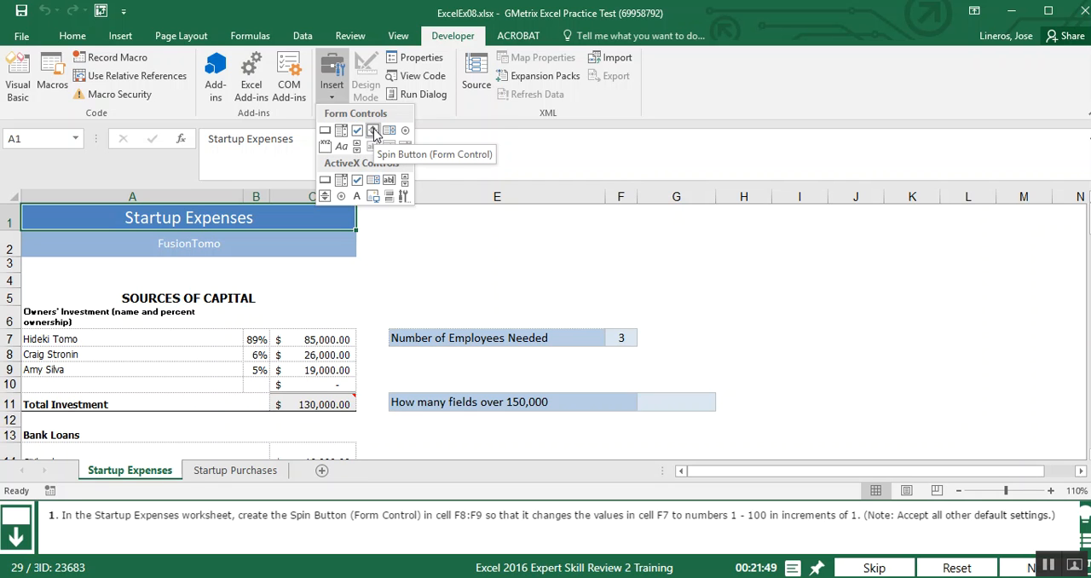
pyautogui.click(374, 132)
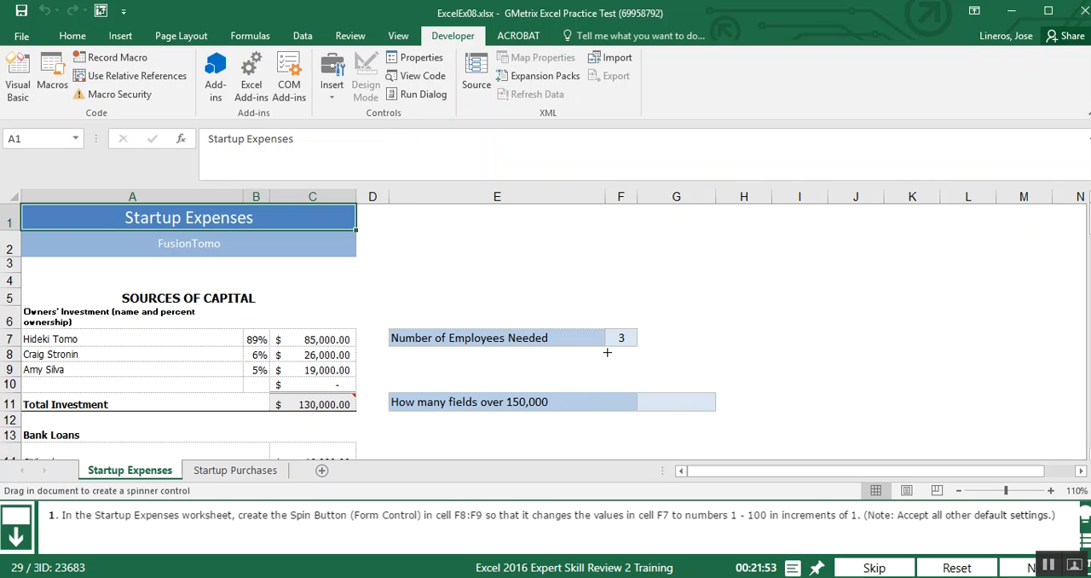
pyautogui.moveTo(606, 348); pyautogui.dragTo(638, 367)
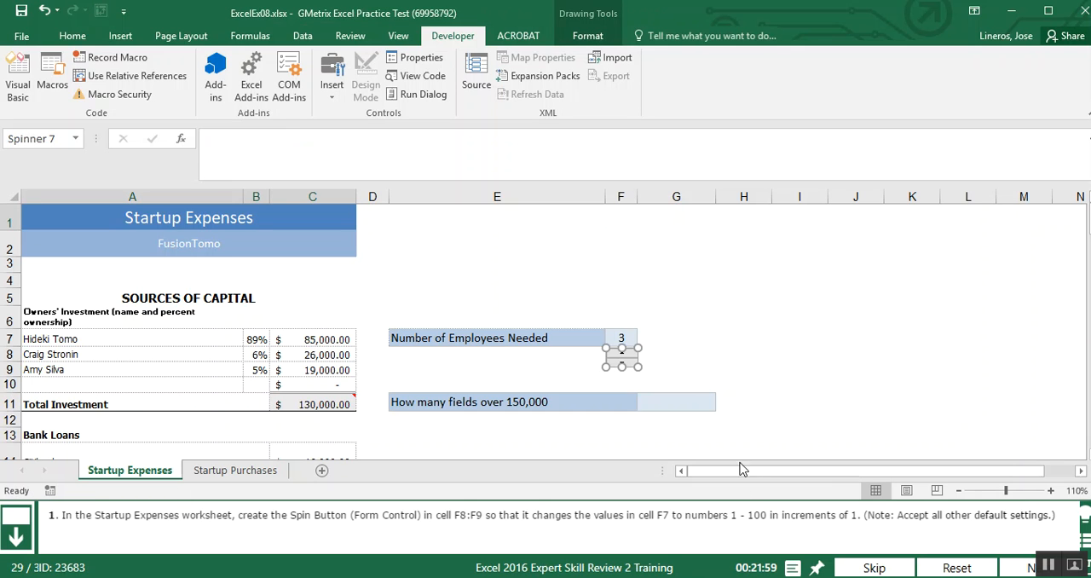
# Open the format settings of the new spin button and review its size, protection, properties, alt text and control options
pyautogui.rightClick(626, 357)
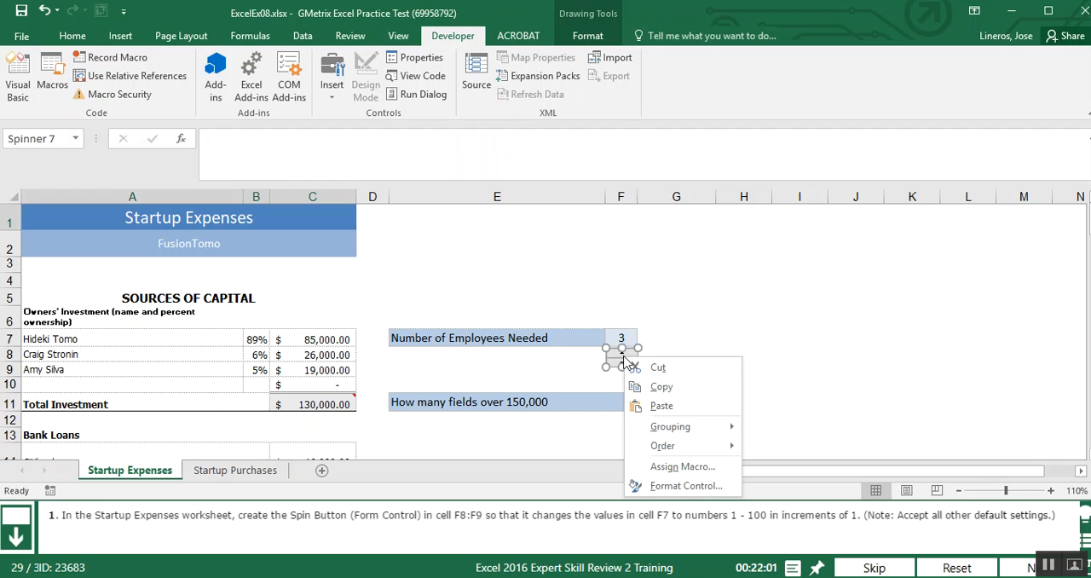
pyautogui.click(687, 488)
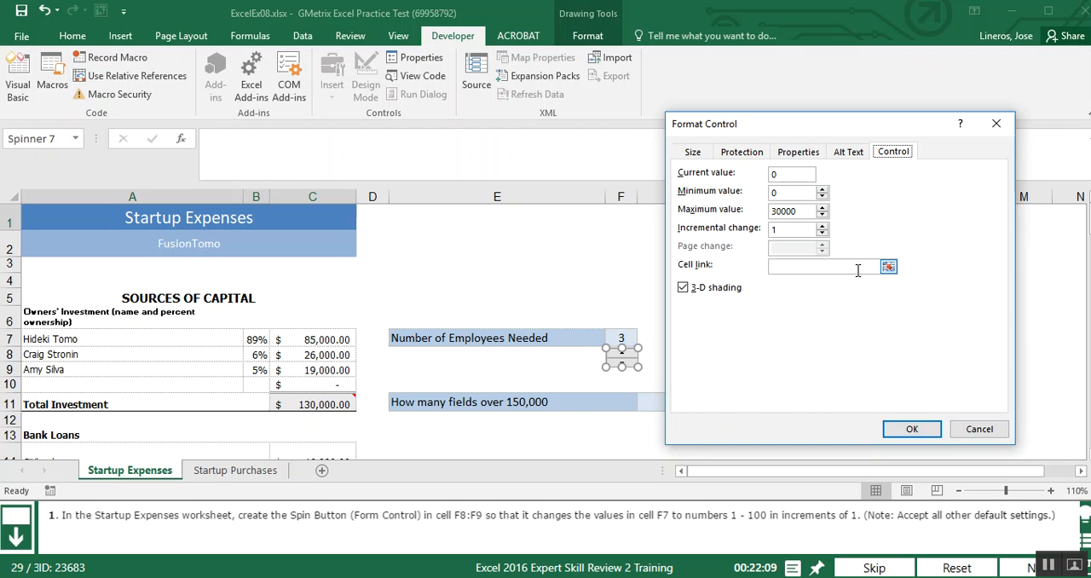
pyautogui.click(741, 152)
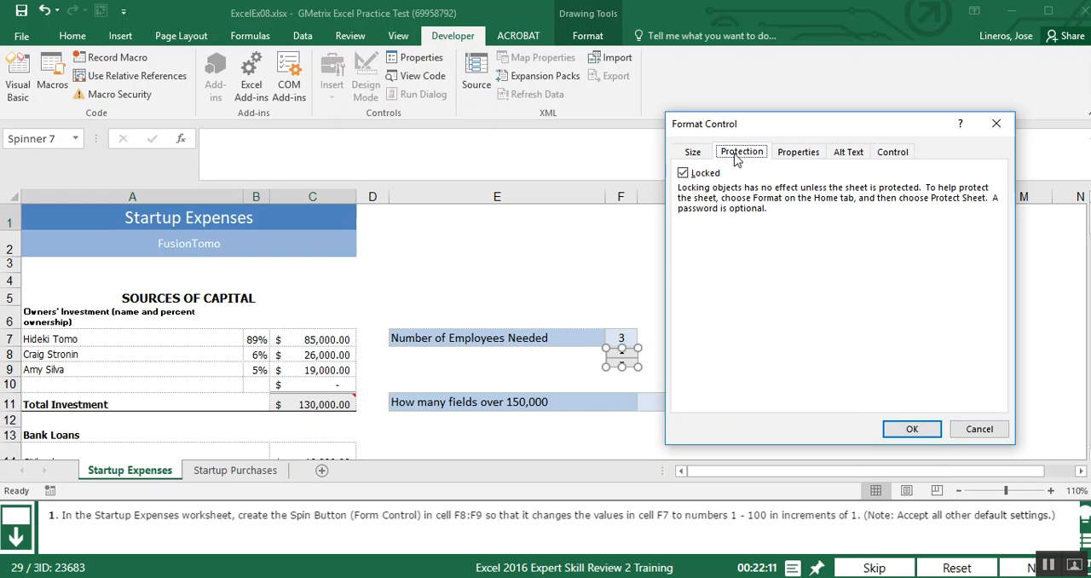
pyautogui.click(690, 152)
pyautogui.click(796, 152)
pyautogui.click(742, 153)
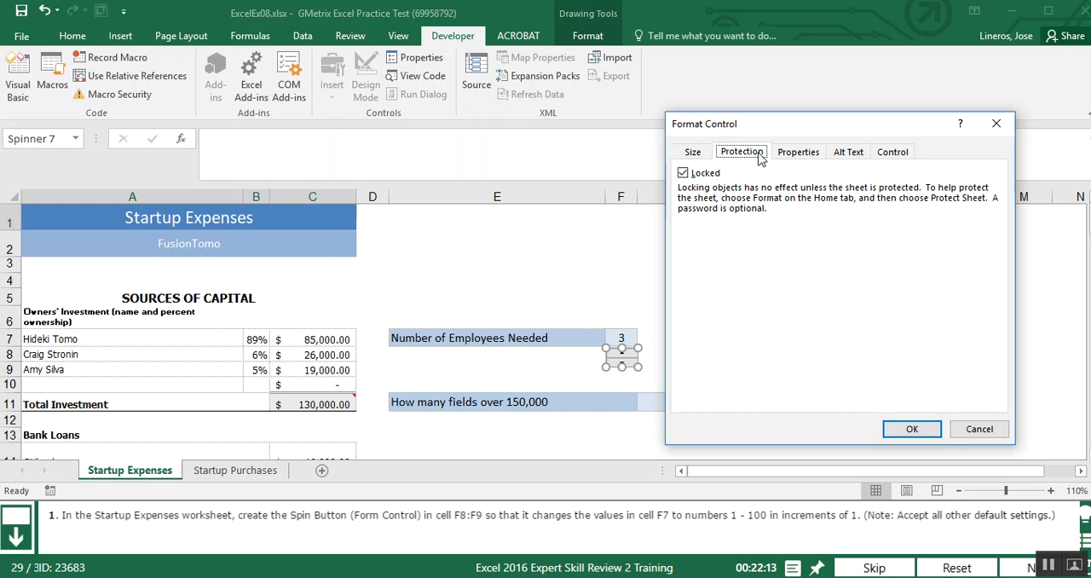
pyautogui.click(848, 154)
pyautogui.click(893, 153)
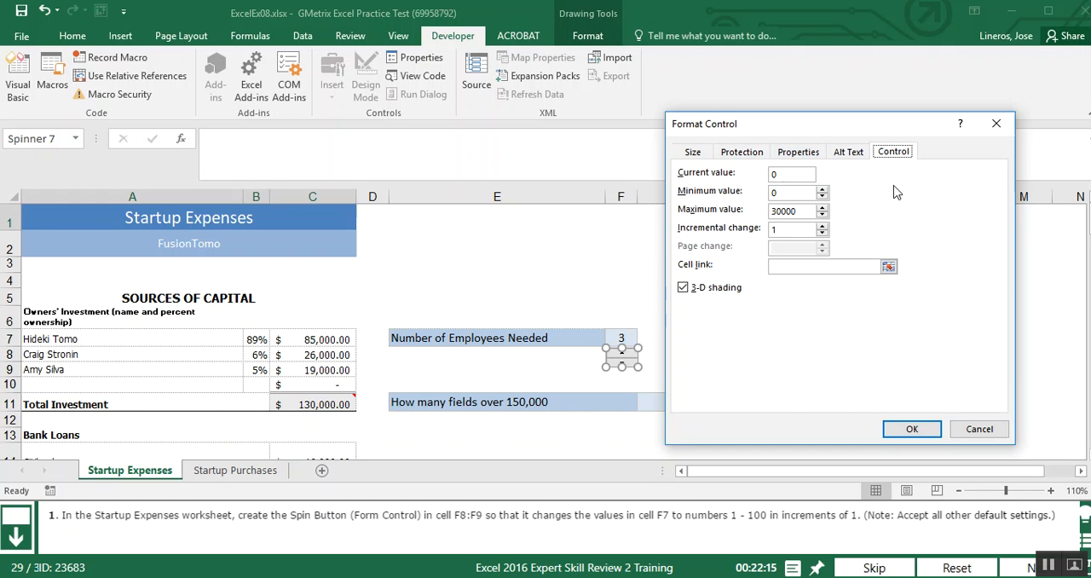
# Set the spin button's minimum value to 1 and maximum value to 100, and link it to cell F7
pyautogui.click(798, 193)
pyautogui.click(804, 213)
pyautogui.press('BackSpace')
pyautogui.press('BackSpace')
pyautogui.press('BackSpace')
pyautogui.press('BackSpace')
pyautogui.write('100')
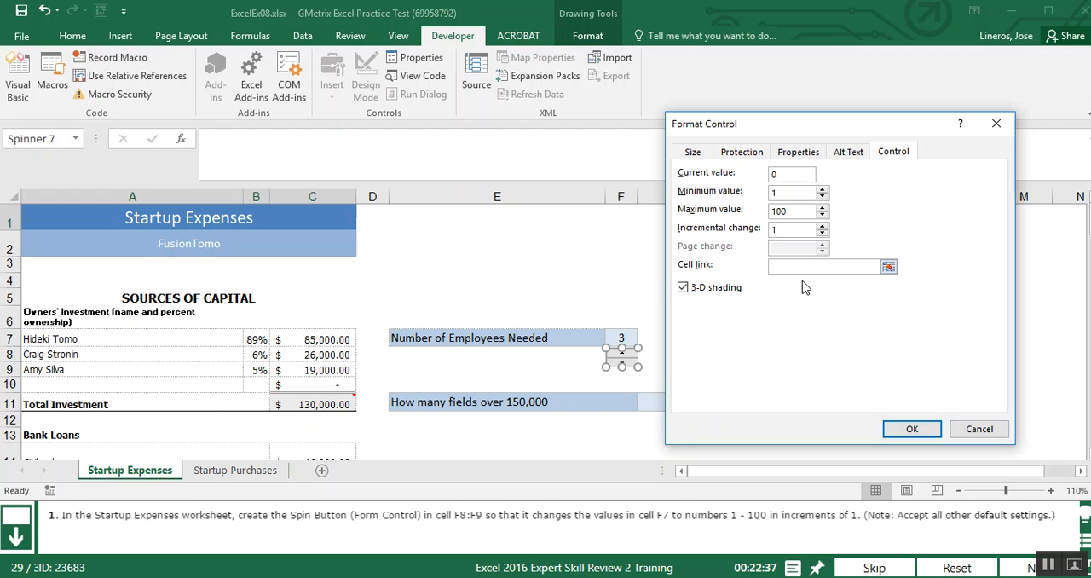
pyautogui.click(889, 268)
pyautogui.click(620, 339)
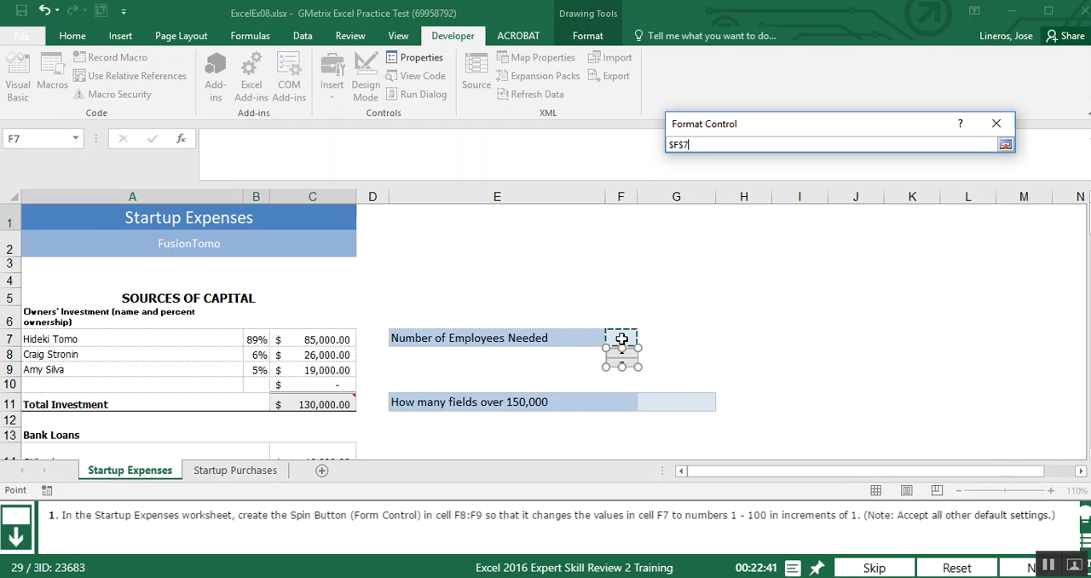
pyautogui.click(1005, 145)
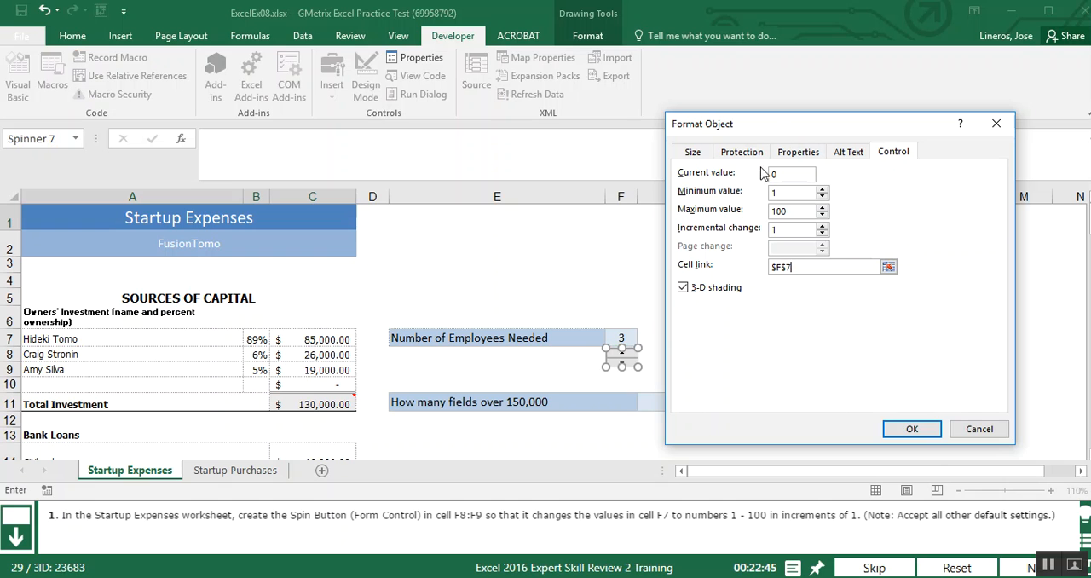
# Recheck the spin button's size, protection, properties and alt text settings and apply the control settings
pyautogui.click(697, 153)
pyautogui.click(734, 153)
pyautogui.click(797, 153)
pyautogui.click(848, 153)
pyautogui.click(893, 153)
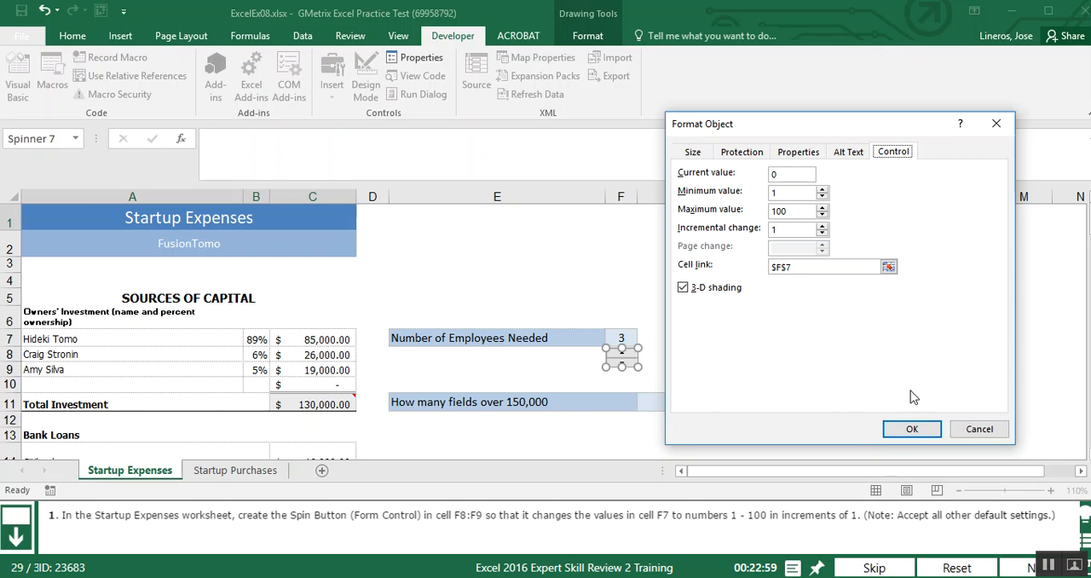
pyautogui.click(908, 428)
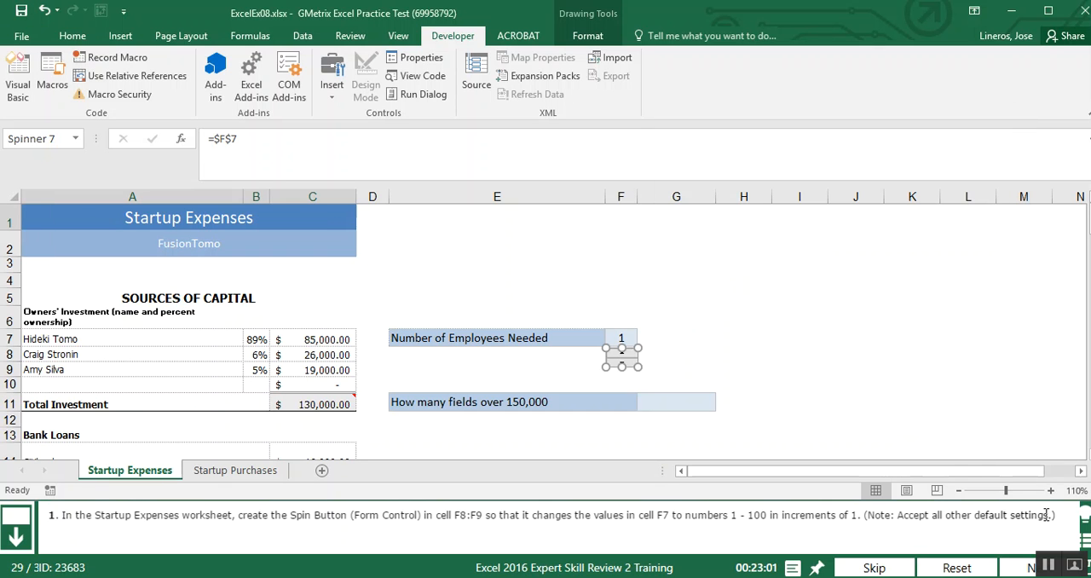
# Submit the spin button question for grading and choose to retry it from the feedback
pyautogui.click(1027, 570)
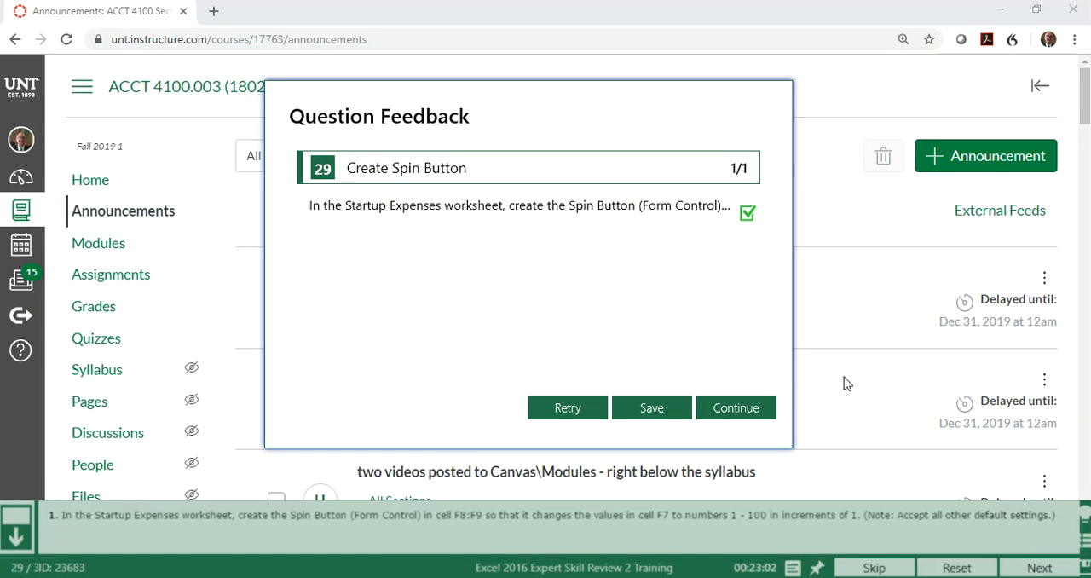
pyautogui.click(568, 410)
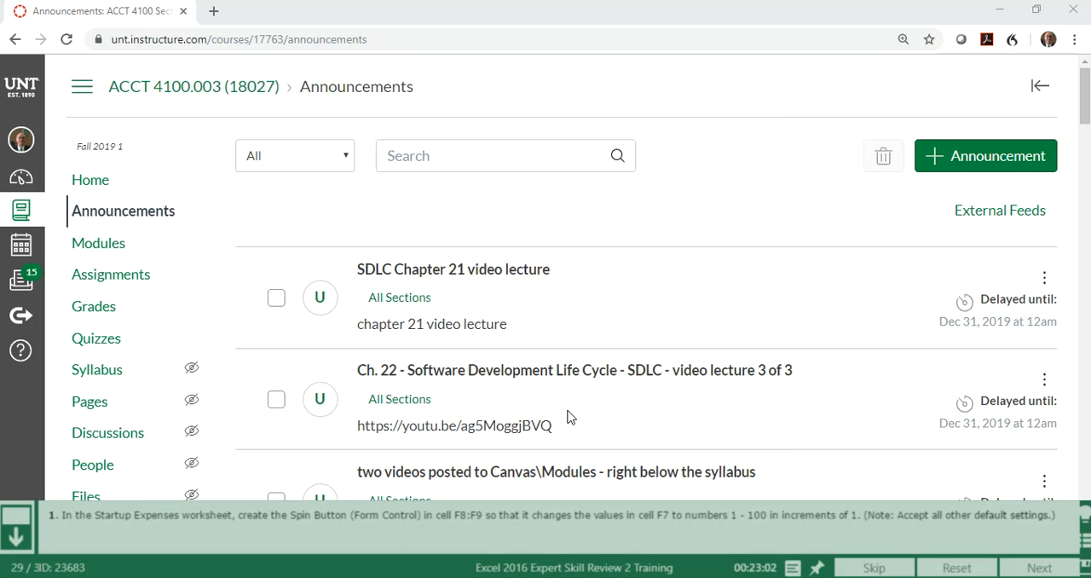